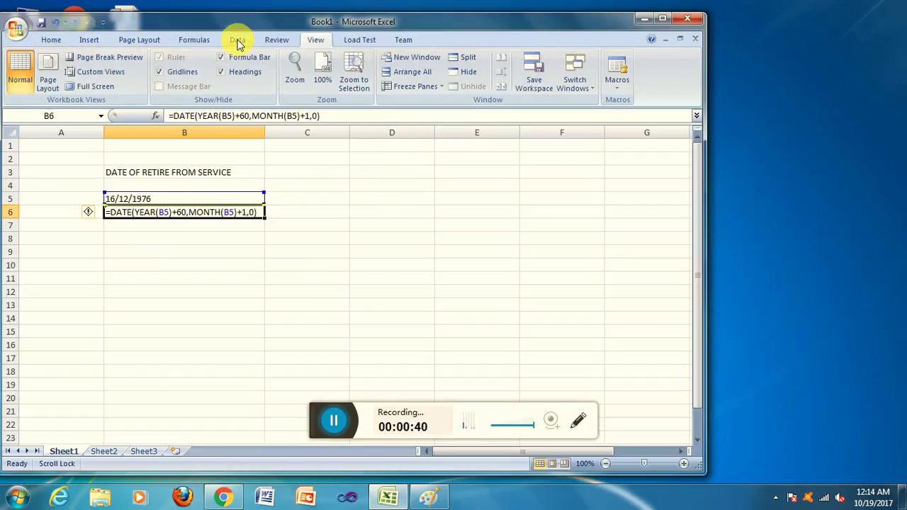
Step: Turn off Show Formulas so the B6 retire date formula evaluates, revealing #VALUE!
{"action": "left_click", "coordinate": [196, 41]}
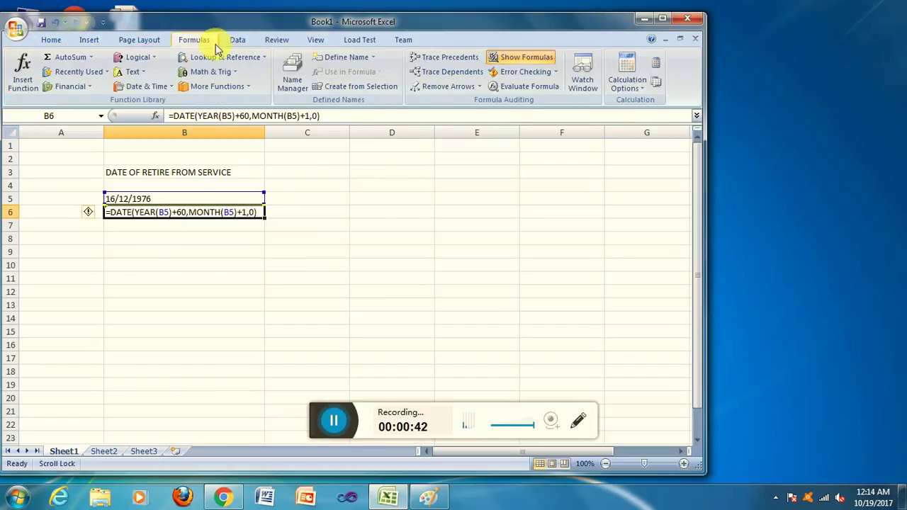
{"action": "left_click", "coordinate": [516, 61]}
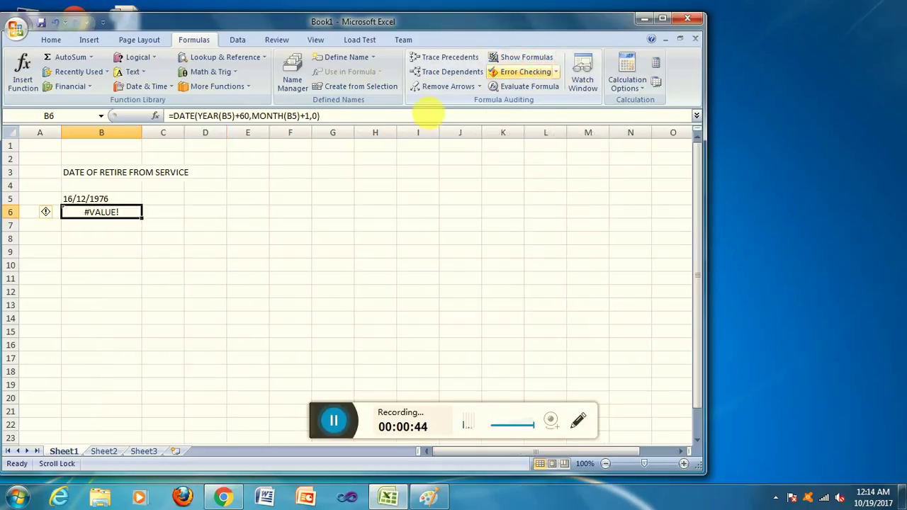
{"action": "left_click", "coordinate": [193, 252]}
{"action": "left_click", "coordinate": [110, 211]}
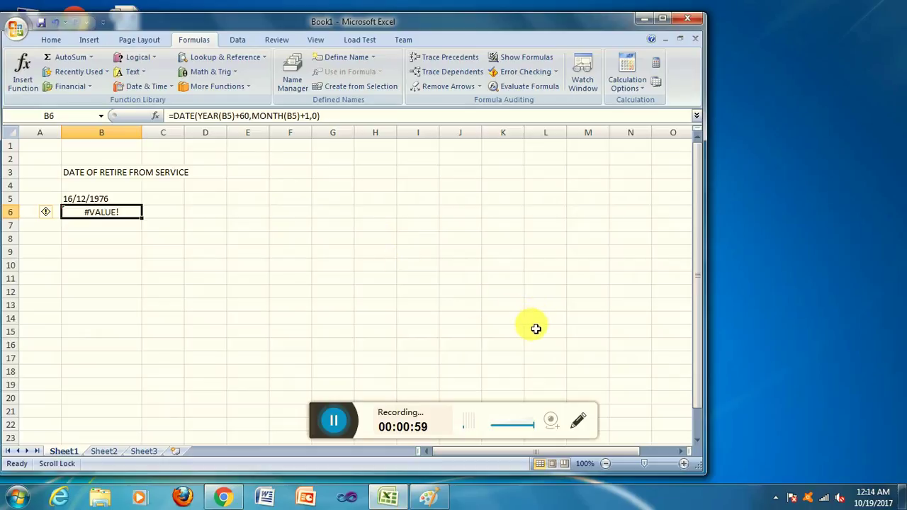
{"action": "left_click", "coordinate": [216, 305]}
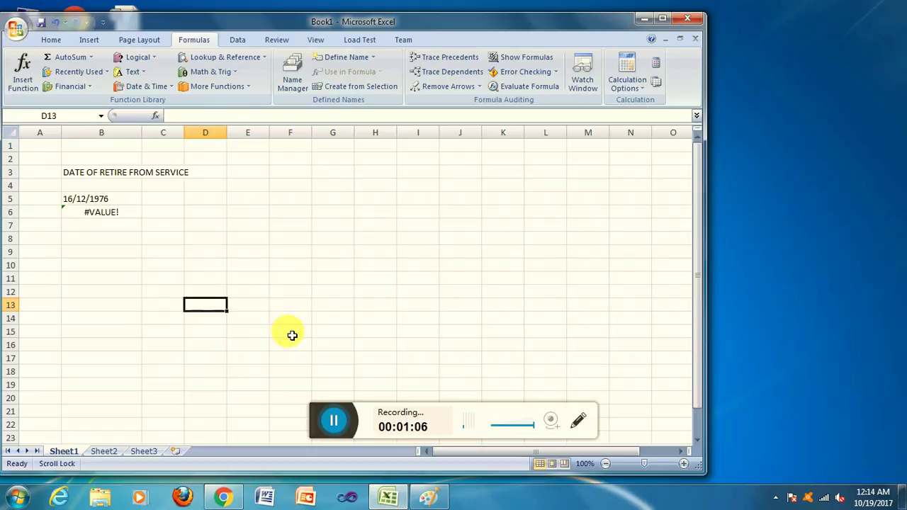
Step: Launch Control Panel by running 'control' from the Windows Run box
{"action": "key", "text": "super+r"}
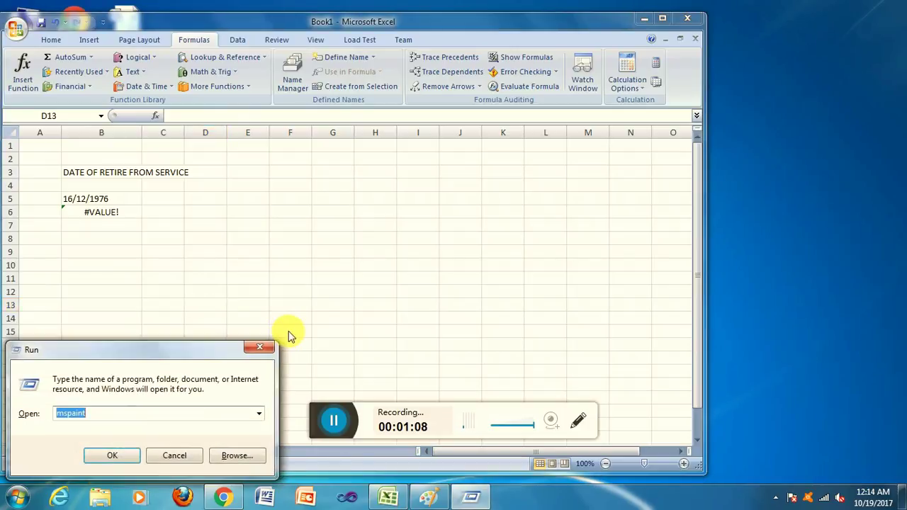
{"action": "type", "text": "co"}
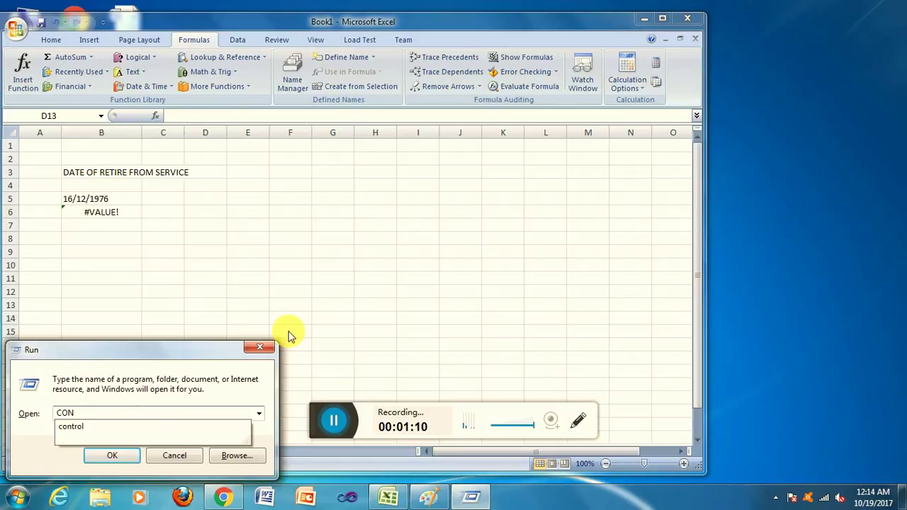
{"action": "type", "text": "ROL"}
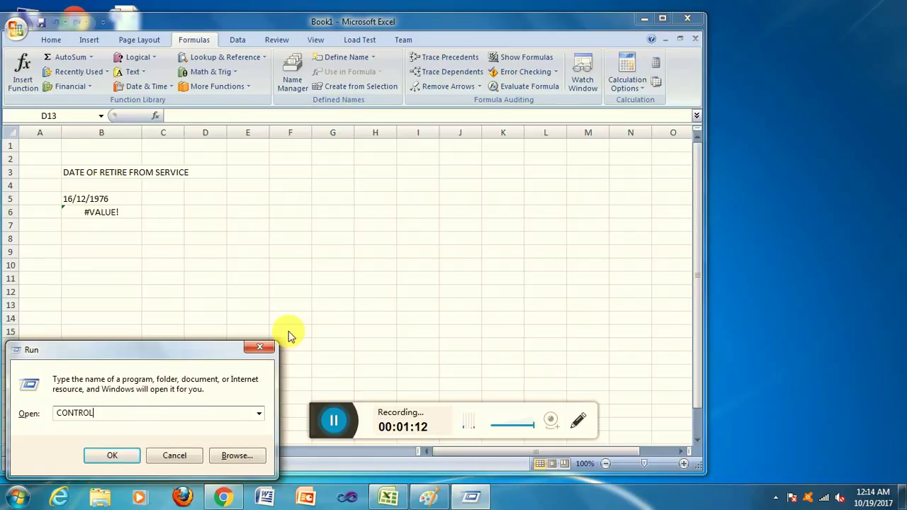
{"action": "key", "text": "Return"}
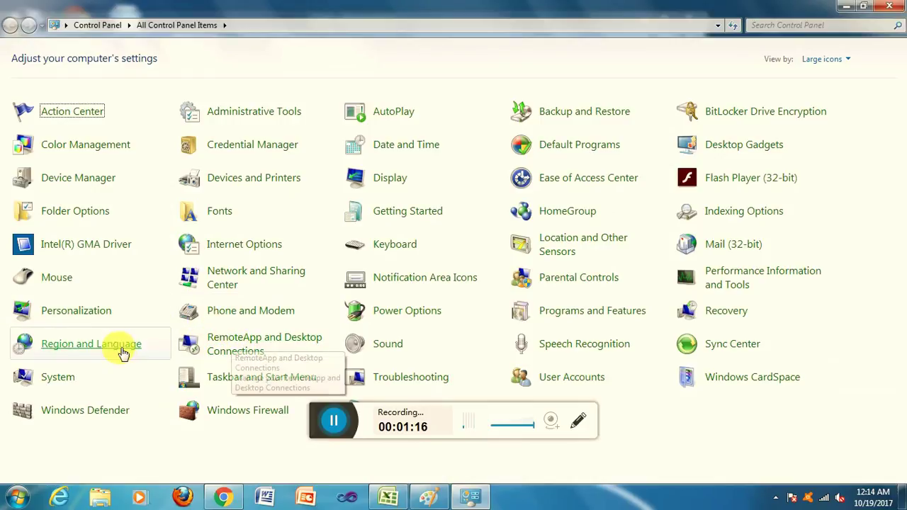
Step: Open Region and Language's additional settings at the Date tab, showing short date M/d/yyyy
{"action": "left_click", "coordinate": [122, 352]}
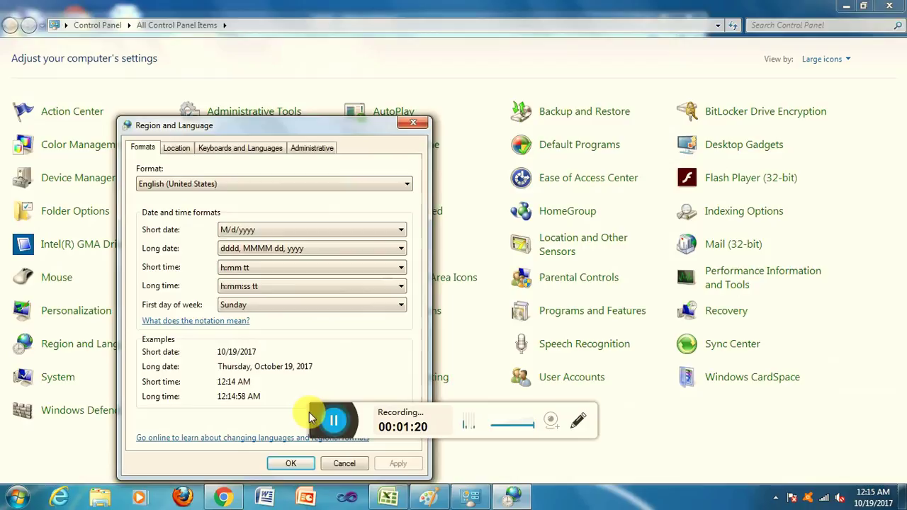
{"action": "left_click", "coordinate": [331, 423]}
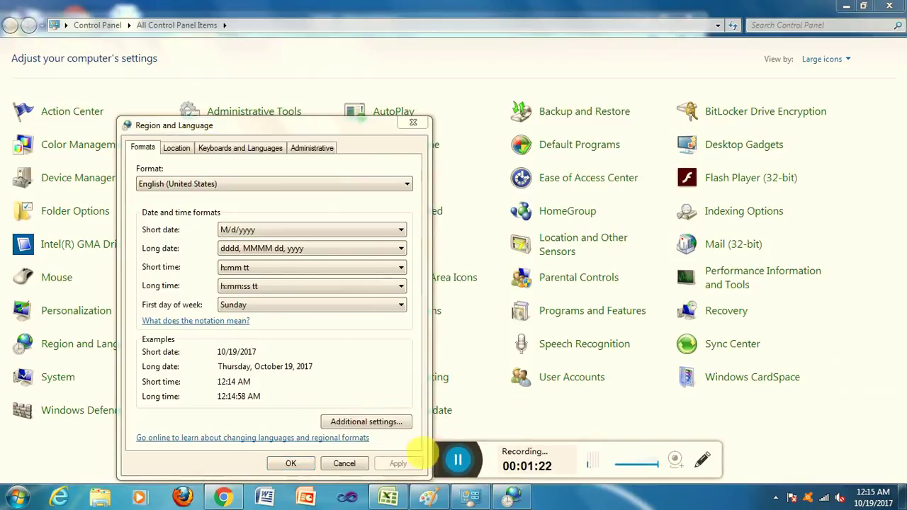
{"action": "left_click", "coordinate": [349, 423]}
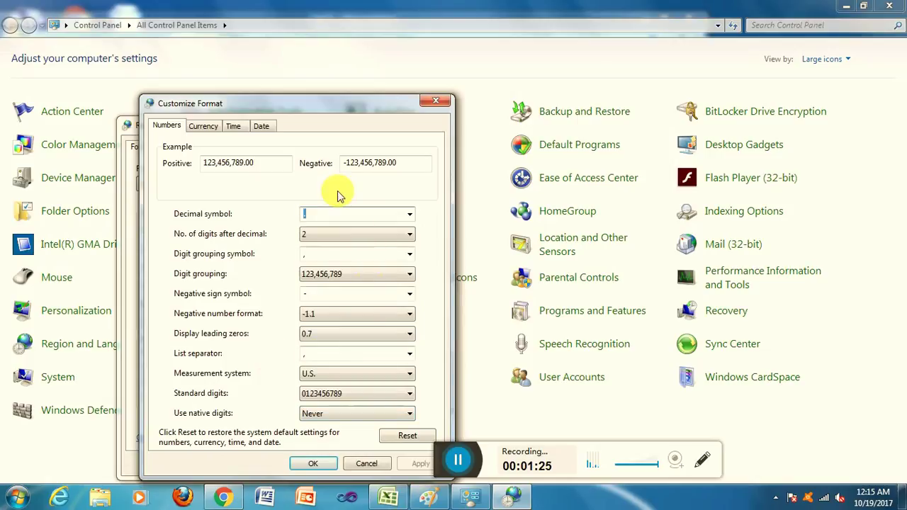
{"action": "left_click", "coordinate": [262, 128]}
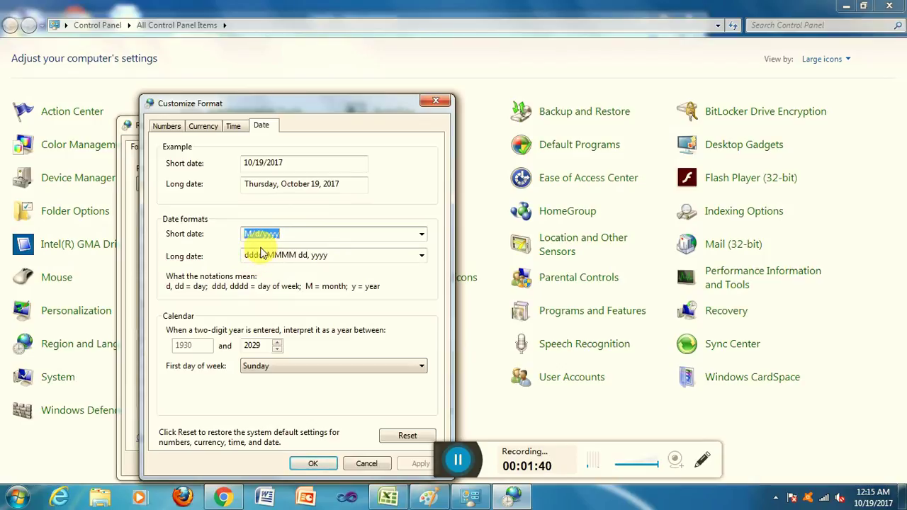
Step: Apply short date dd/MM/yyyy in both dialogs, then return to Excel showing 31/12/2036
{"action": "type", "text": "DD/MM/YYYY"}
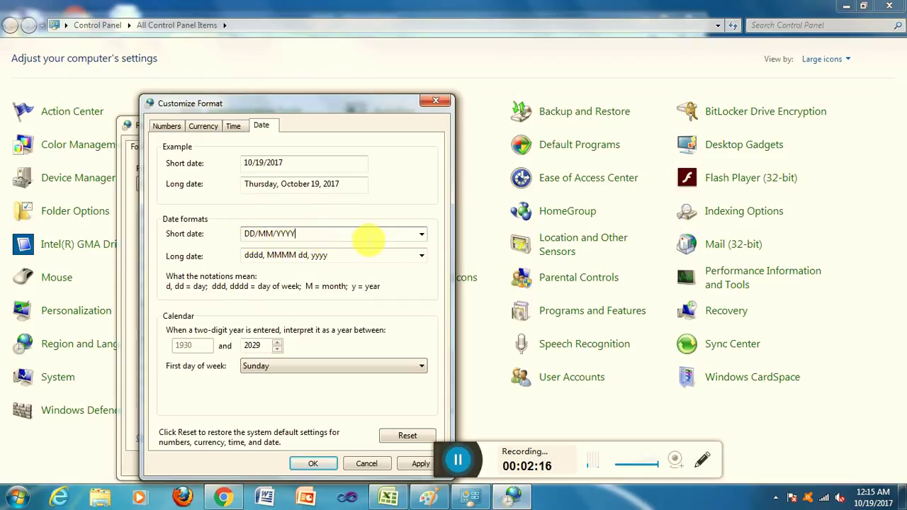
{"action": "left_click", "coordinate": [418, 467]}
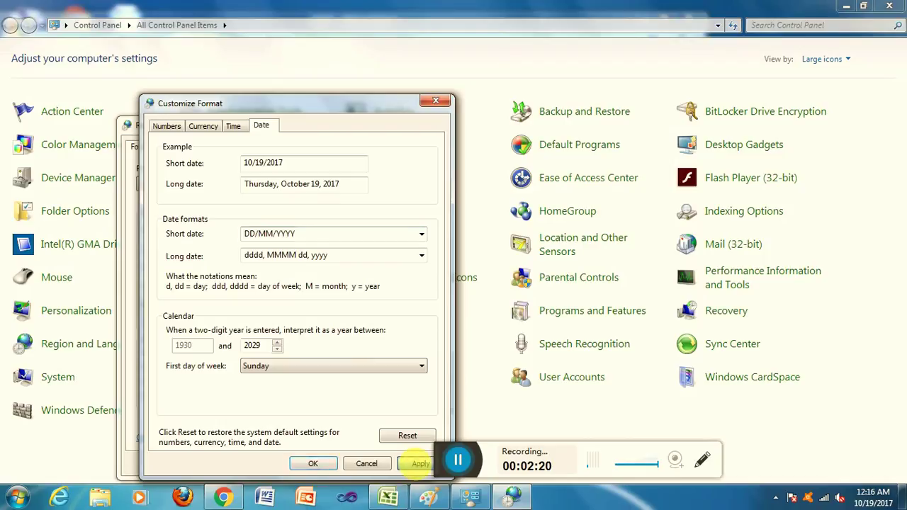
{"action": "left_click", "coordinate": [315, 464]}
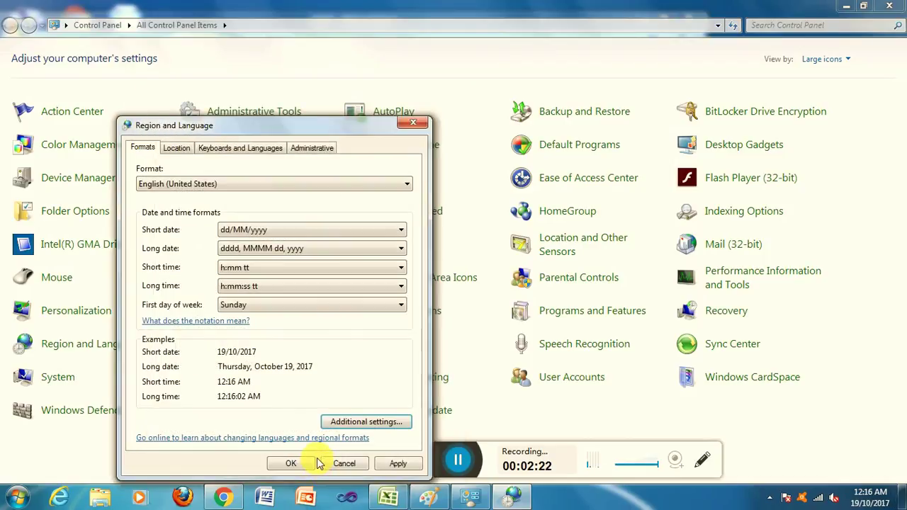
{"action": "left_click", "coordinate": [395, 468]}
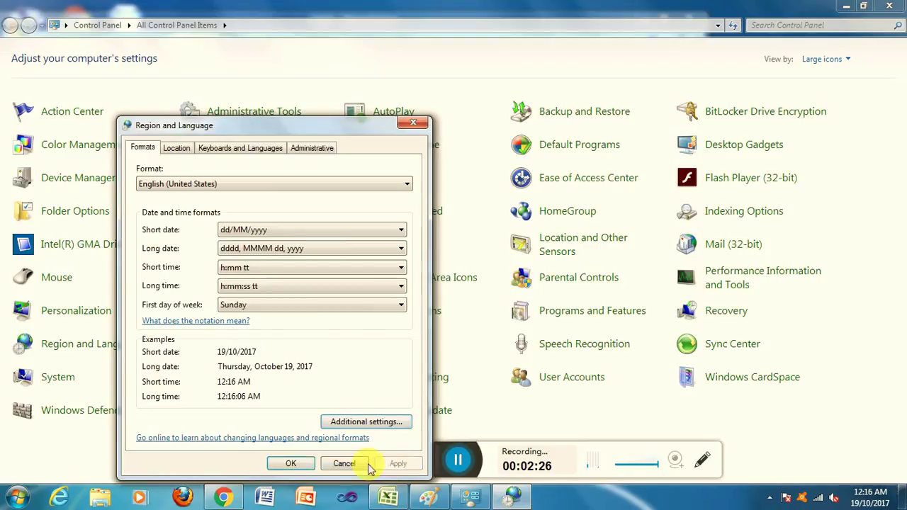
{"action": "left_click", "coordinate": [295, 462]}
{"action": "left_click", "coordinate": [394, 497]}
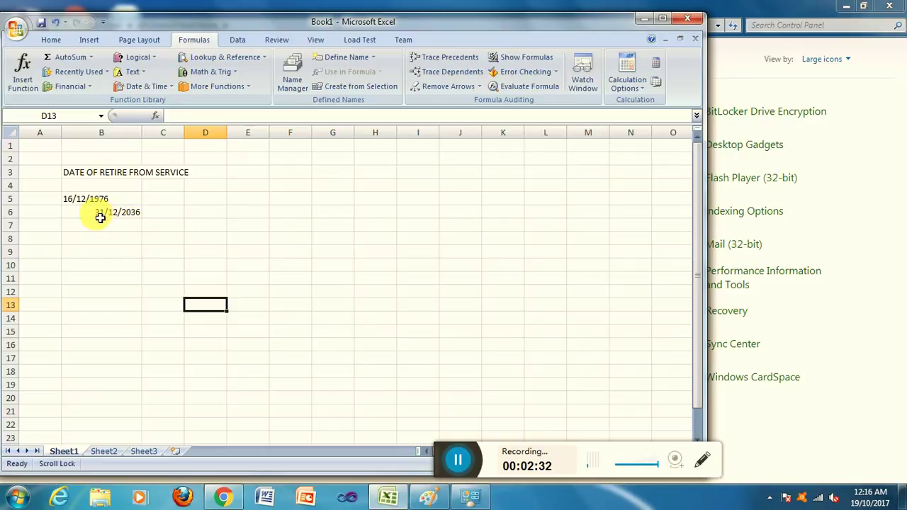
Step: Enter the labels DOB in A5 and RETIRE DATE in A6 beside the dates
{"action": "left_click", "coordinate": [95, 216]}
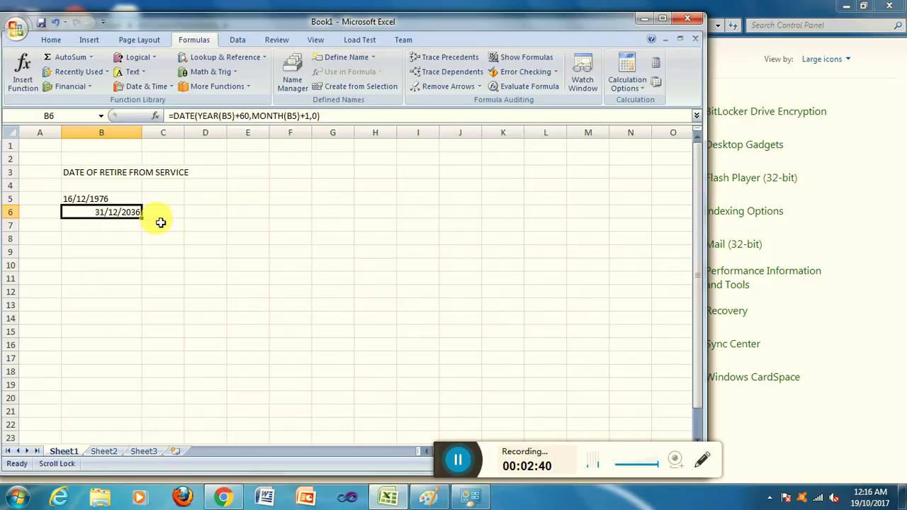
{"action": "left_click", "coordinate": [91, 204]}
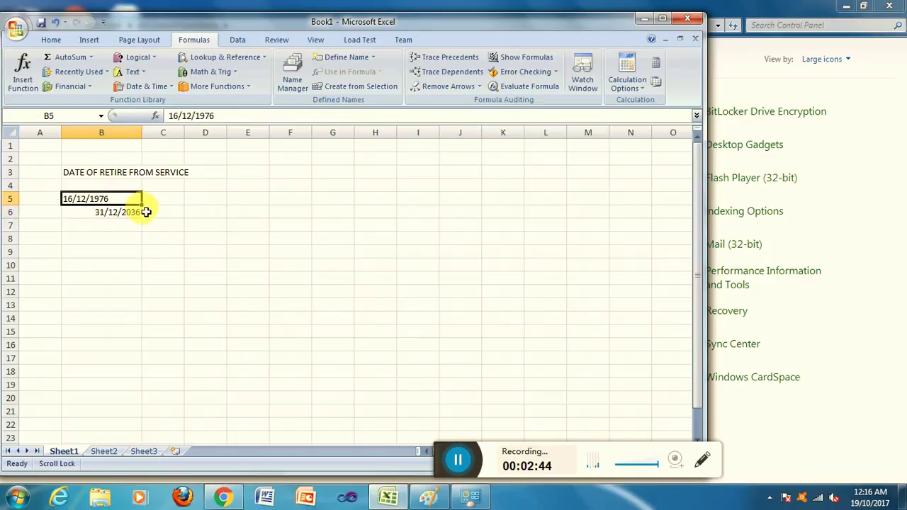
{"action": "left_click", "coordinate": [42, 203]}
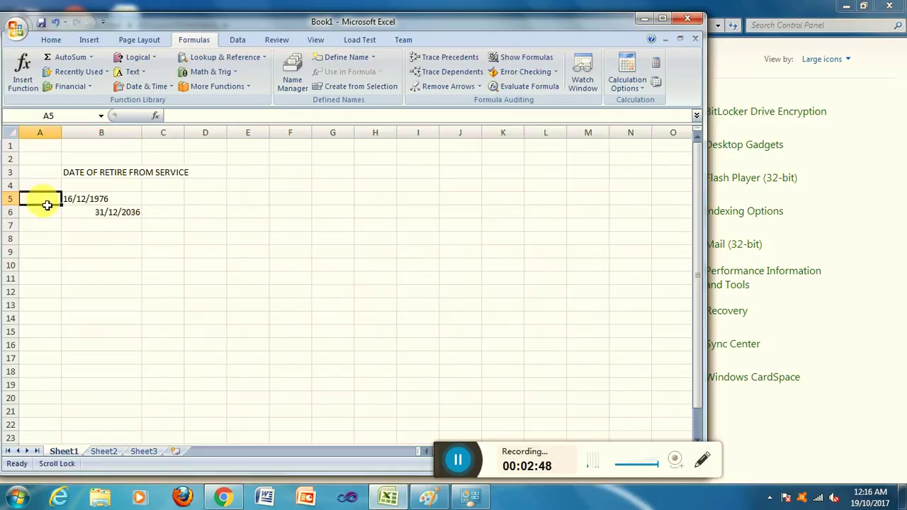
{"action": "type", "text": "DOB"}
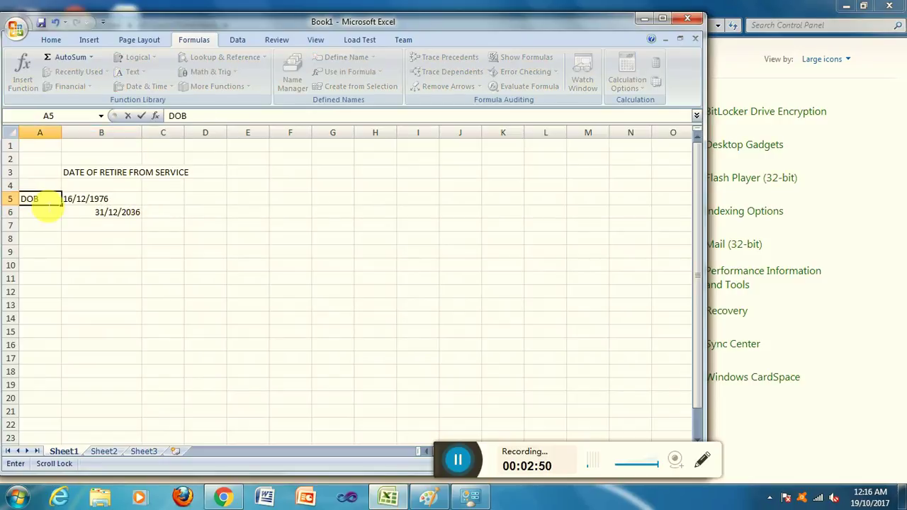
{"action": "key", "text": "Return"}
{"action": "type", "text": "RET"}
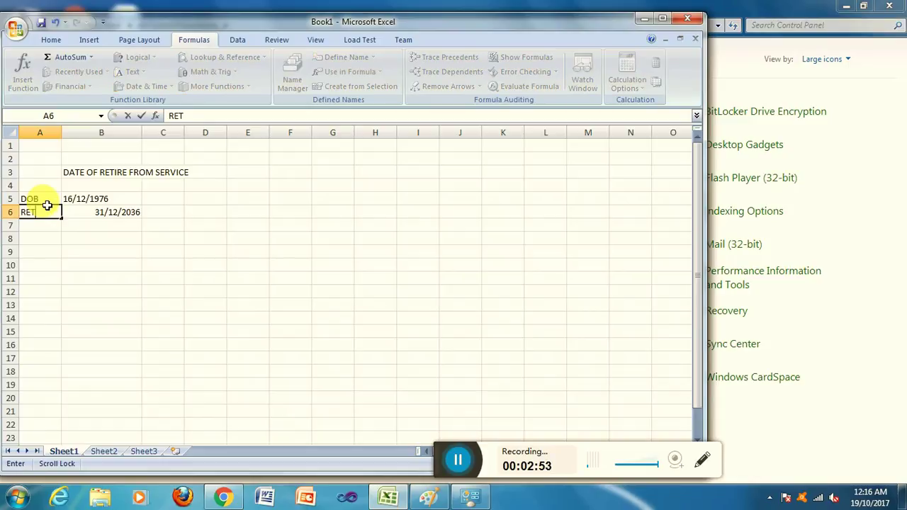
{"action": "type", "text": "IRE DATE"}
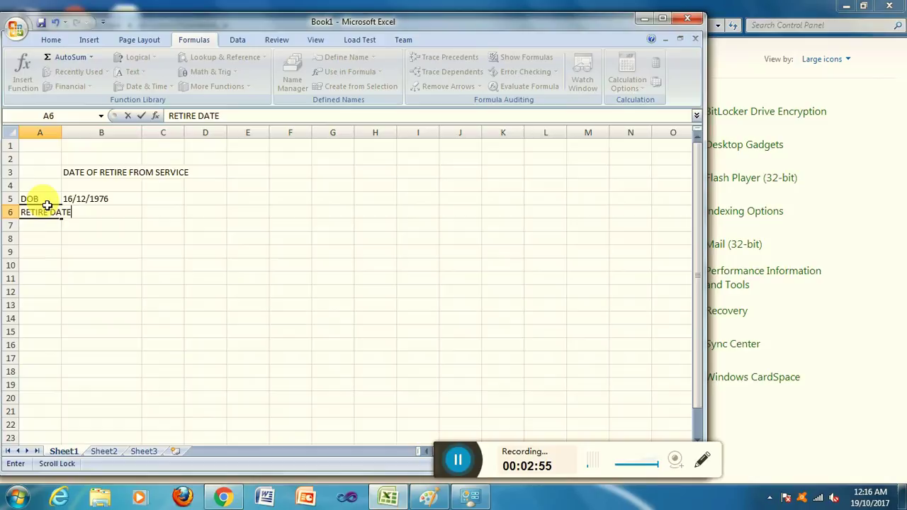
{"action": "key", "text": "Tab"}
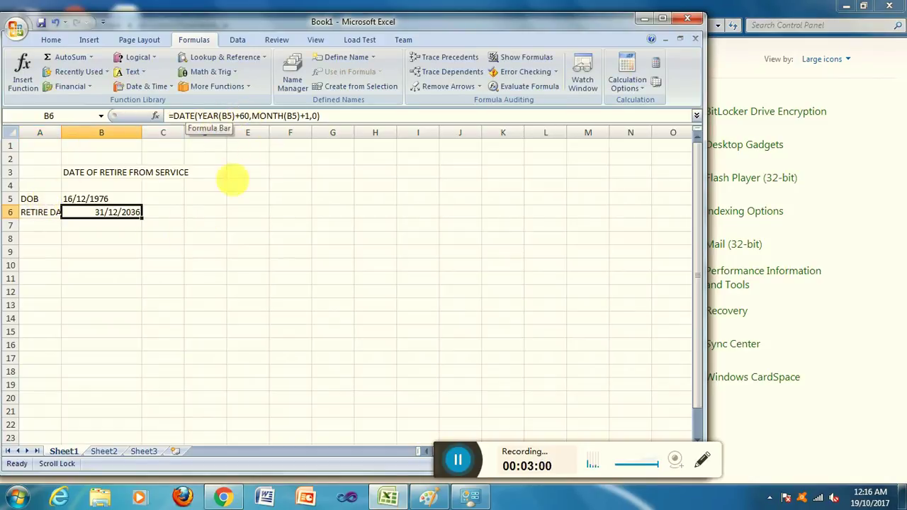
{"action": "left_click", "coordinate": [135, 252]}
{"action": "left_click", "coordinate": [117, 212]}
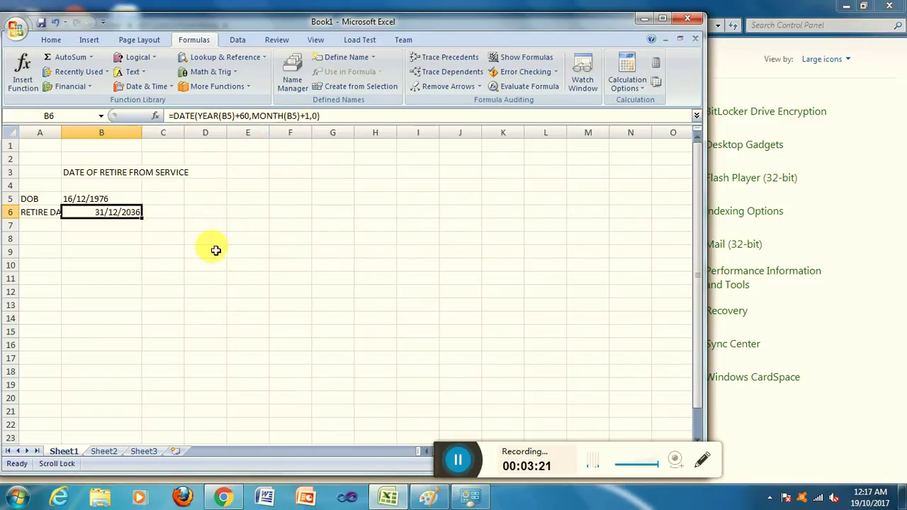
{"action": "left_click", "coordinate": [205, 214]}
{"action": "left_click", "coordinate": [121, 213]}
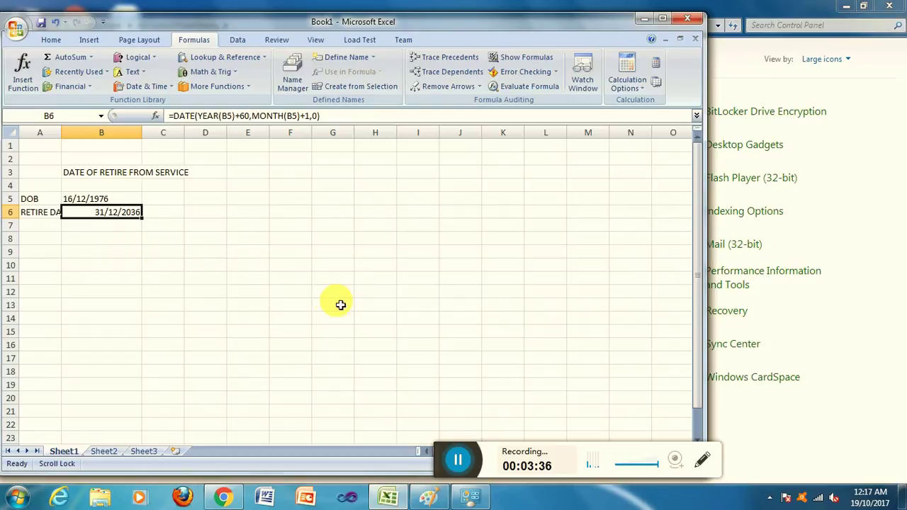
Step: Enter the note DD/MM/YYYY in cell B9
{"action": "left_click", "coordinate": [109, 253]}
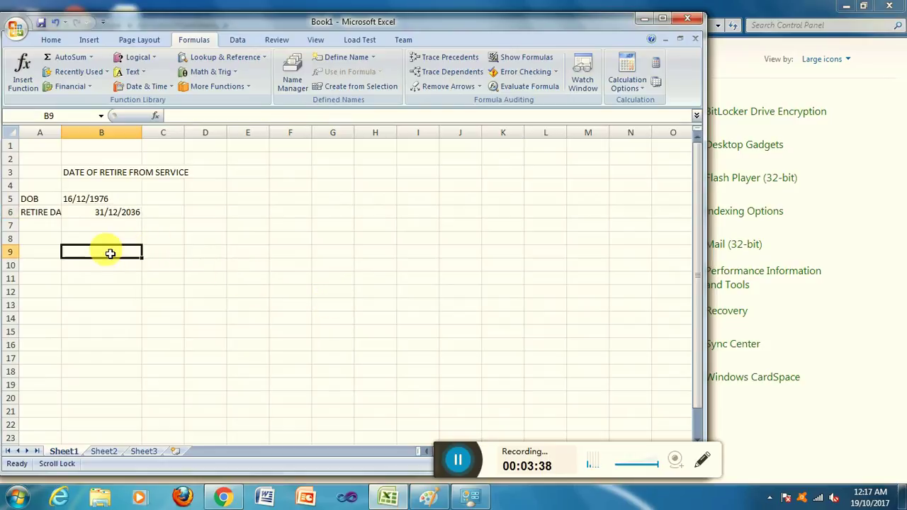
{"action": "type", "text": "DD"}
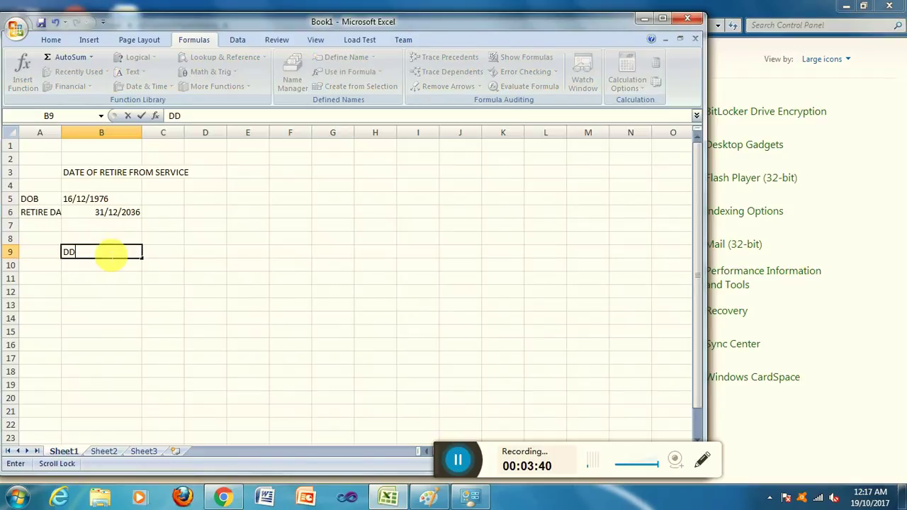
{"action": "type", "text": "/"}
{"action": "type", "text": "YY"}
{"action": "key", "text": "BackSpace"}
{"action": "type", "text": "MM/"}
{"action": "key", "text": "Return"}
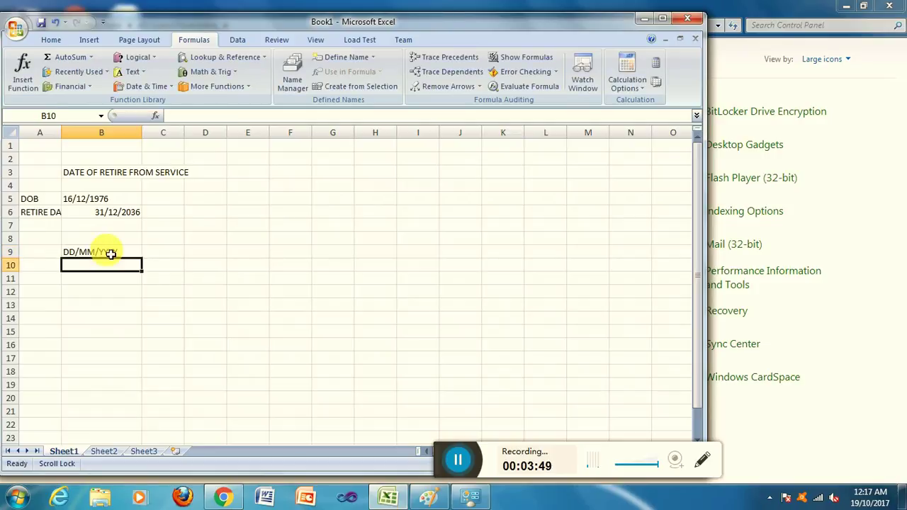
Step: Enter the note 'IN REGIONAL SETTINGS OF CONTROL PANEL' in B10
{"action": "type", "text": "IN"}
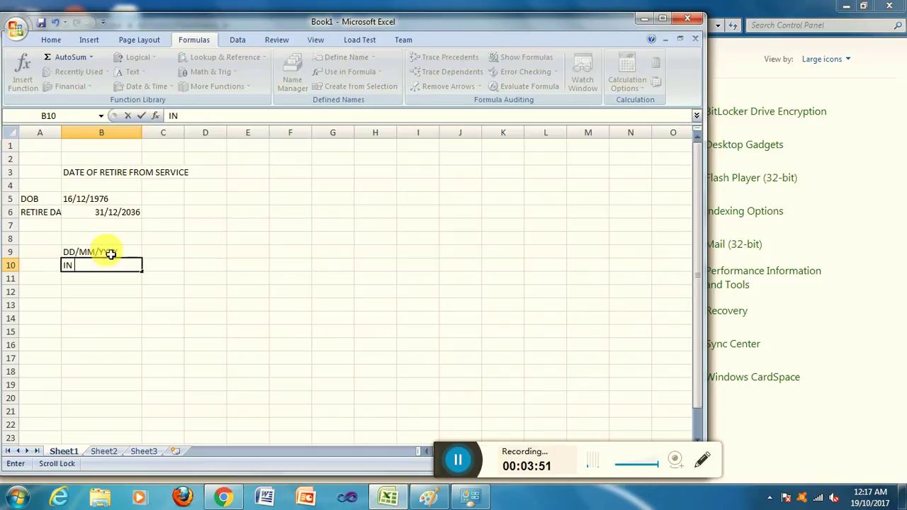
{"action": "type", "text": " REGIONAL"}
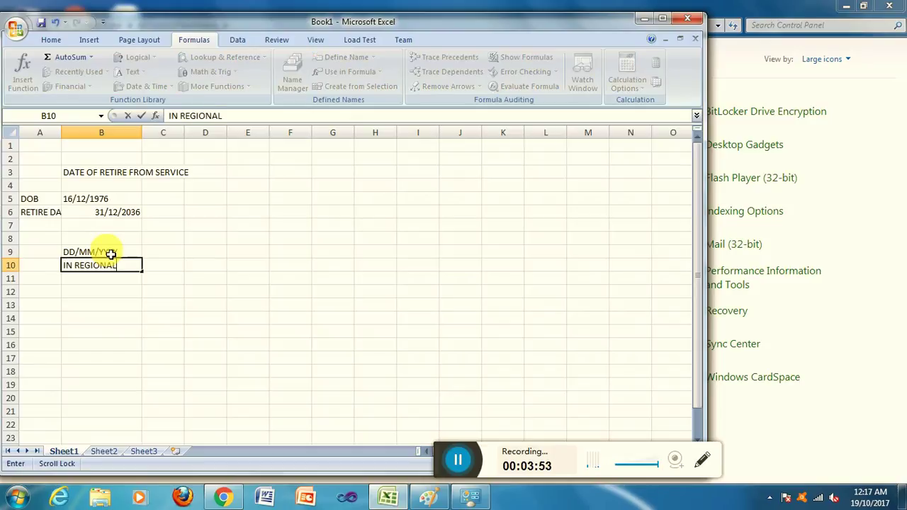
{"action": "type", "text": " SETTINGS"}
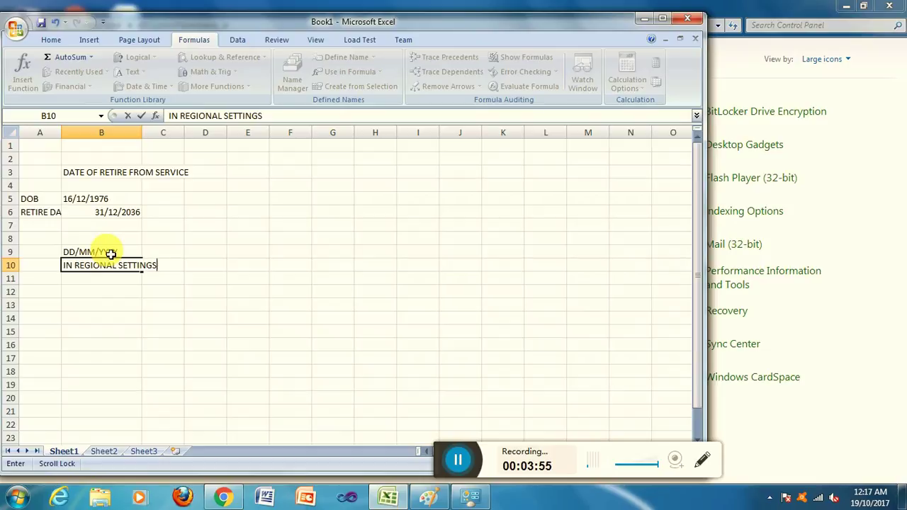
{"action": "type", "text": " OF CONTR"}
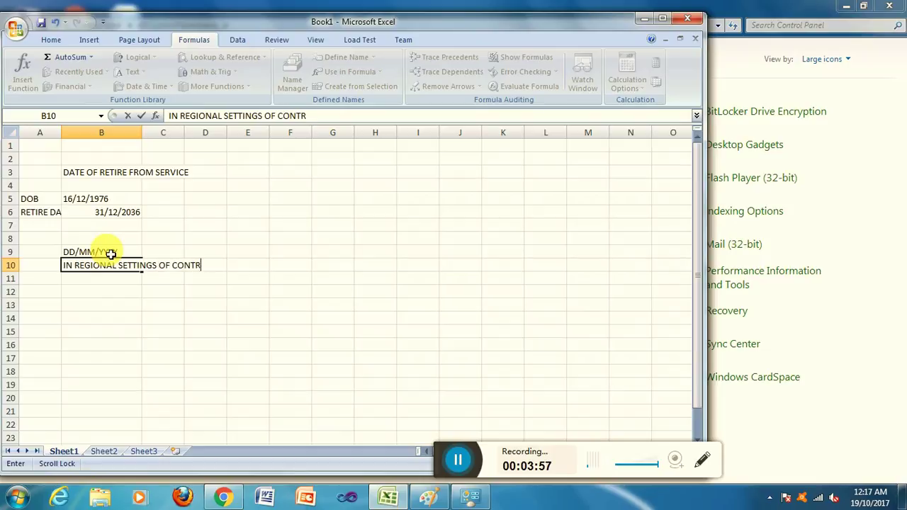
{"action": "type", "text": "OL M"}
{"action": "key", "text": "BackSpace"}
{"action": "type", "text": "ANEL"}
{"action": "key", "text": "Return"}
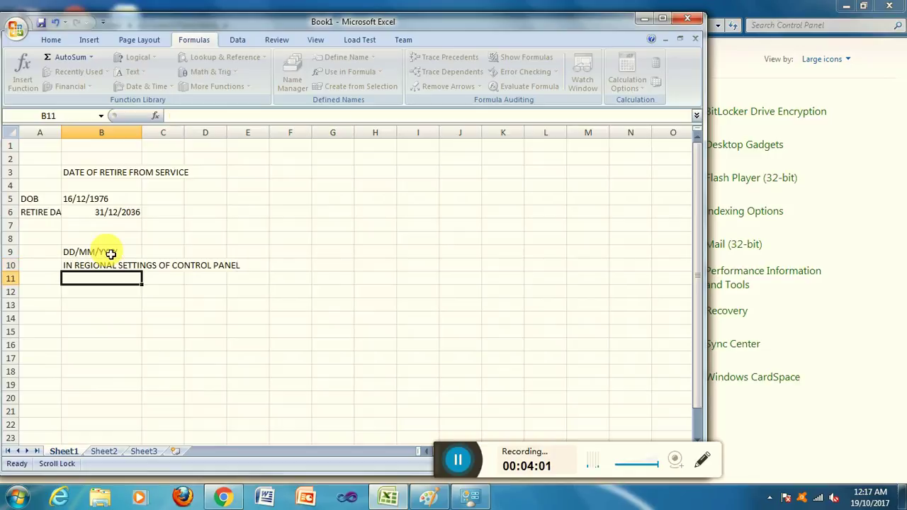
{"action": "left_click", "coordinate": [245, 306]}
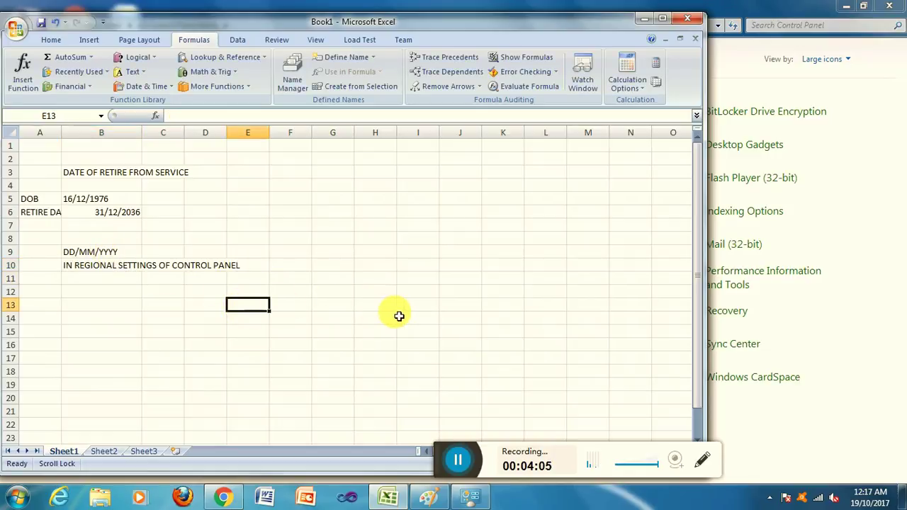